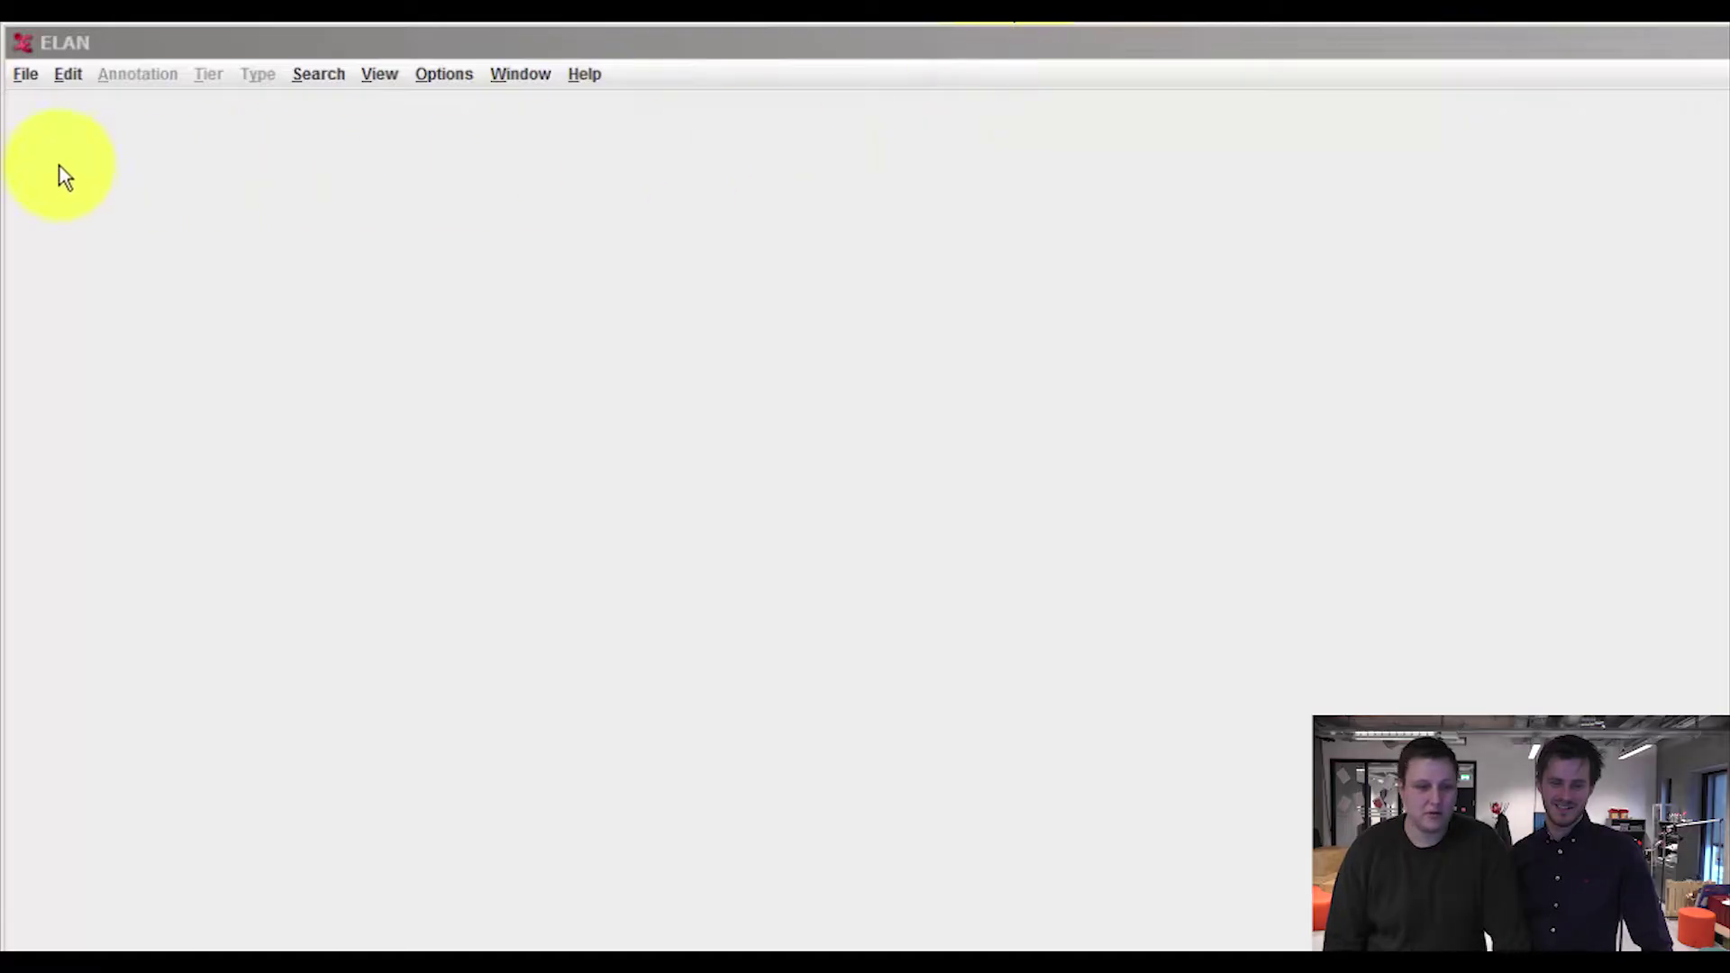
Start a new annotation project and filter the TEST folder to show All Files.
click(21, 67)
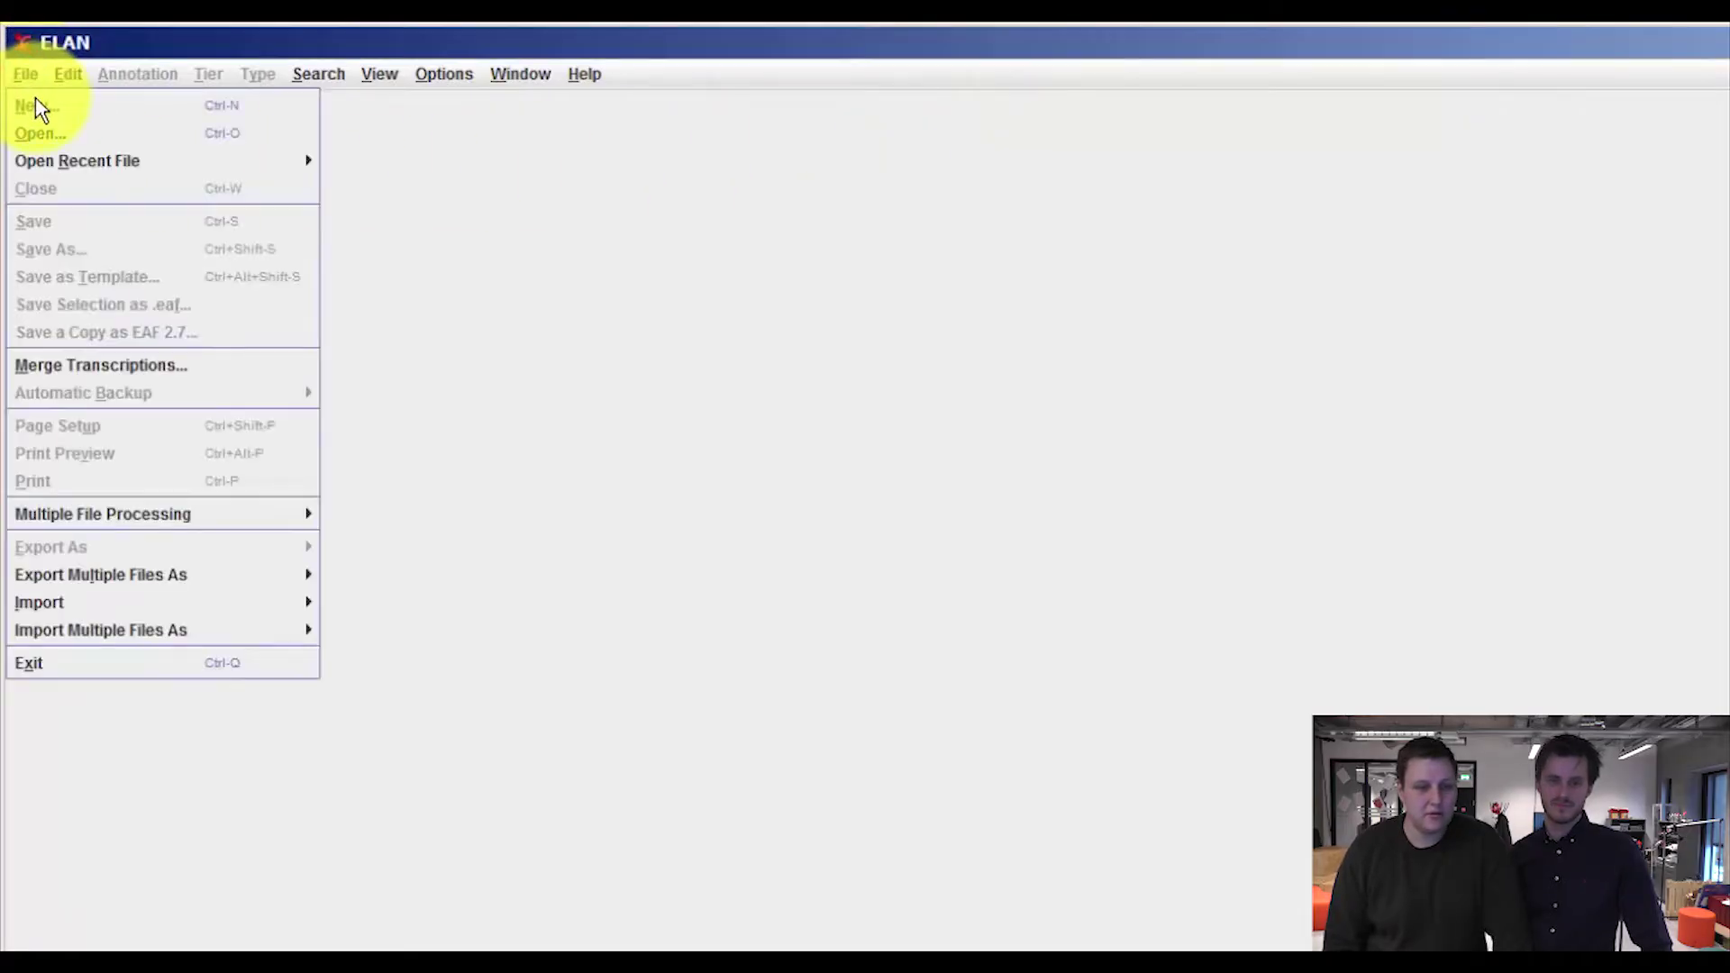
click(38, 103)
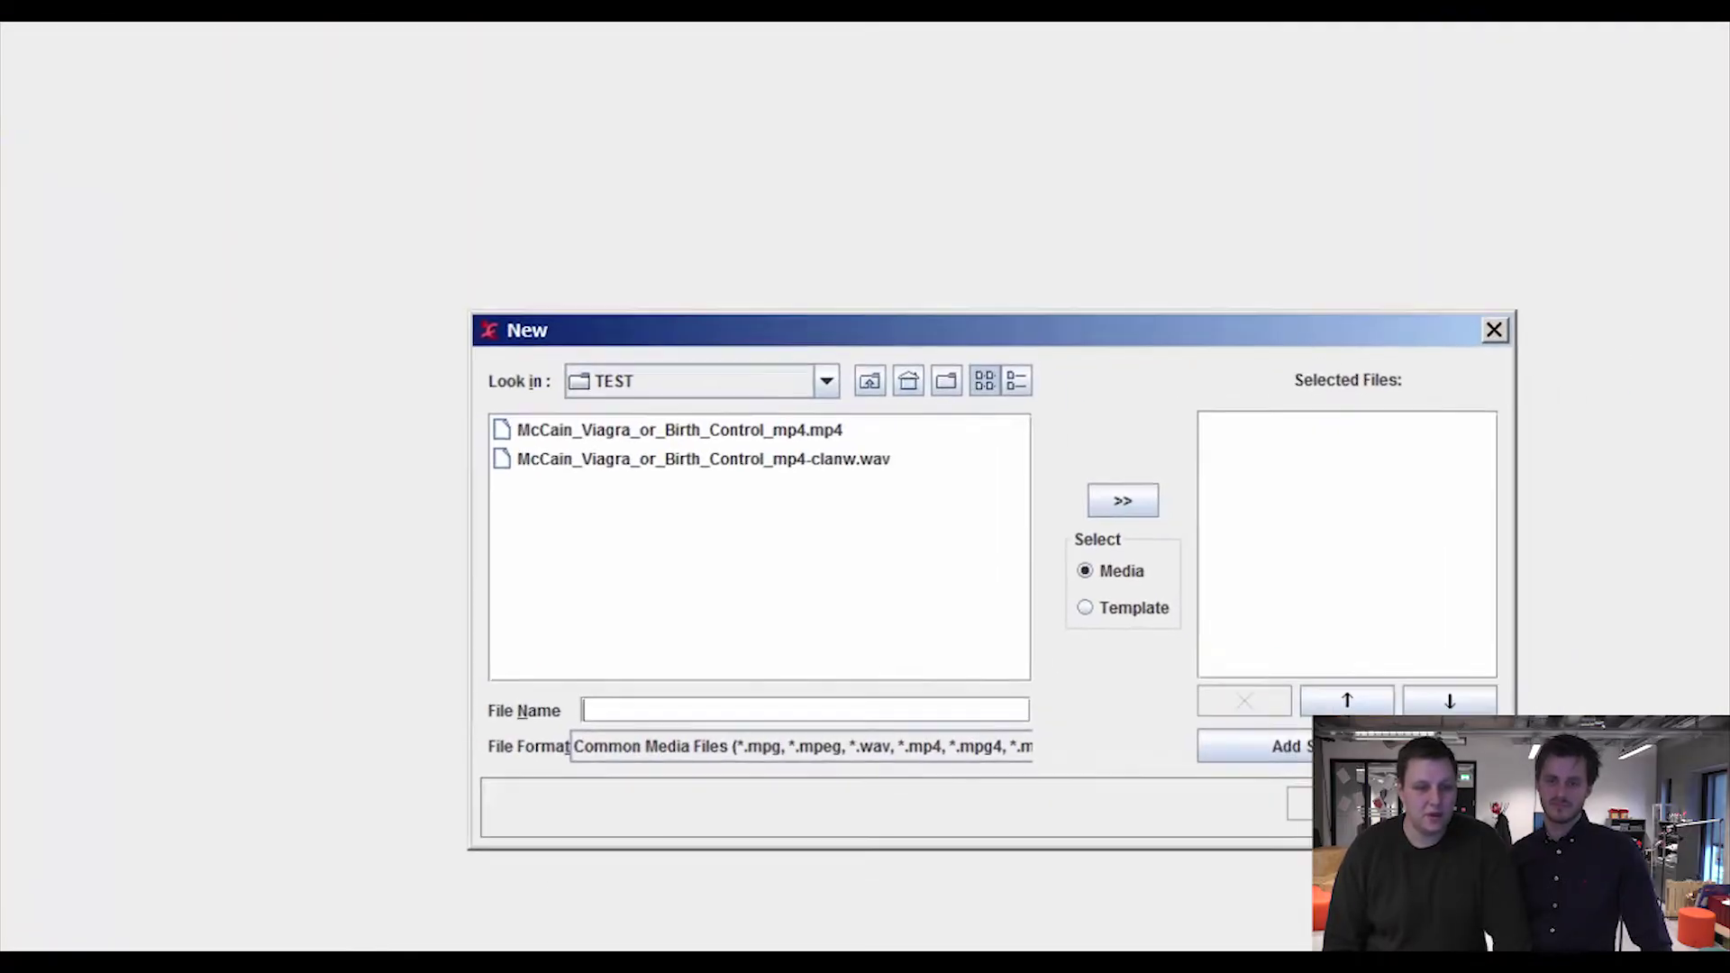
click(613, 688)
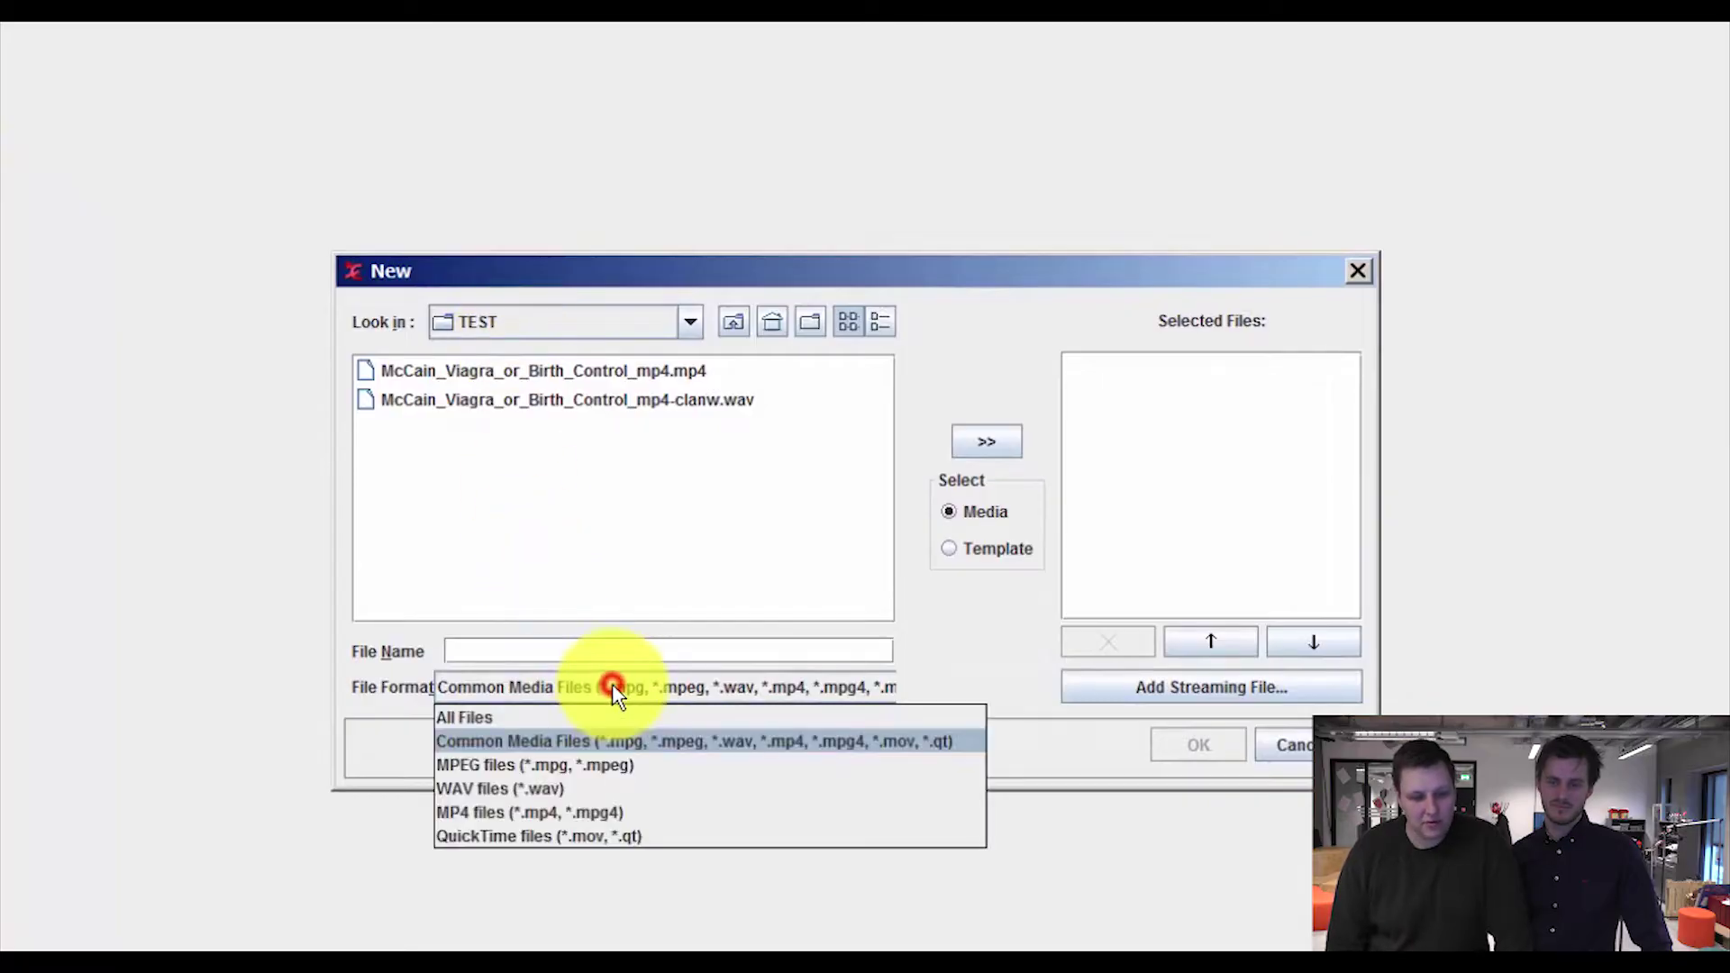
click(610, 716)
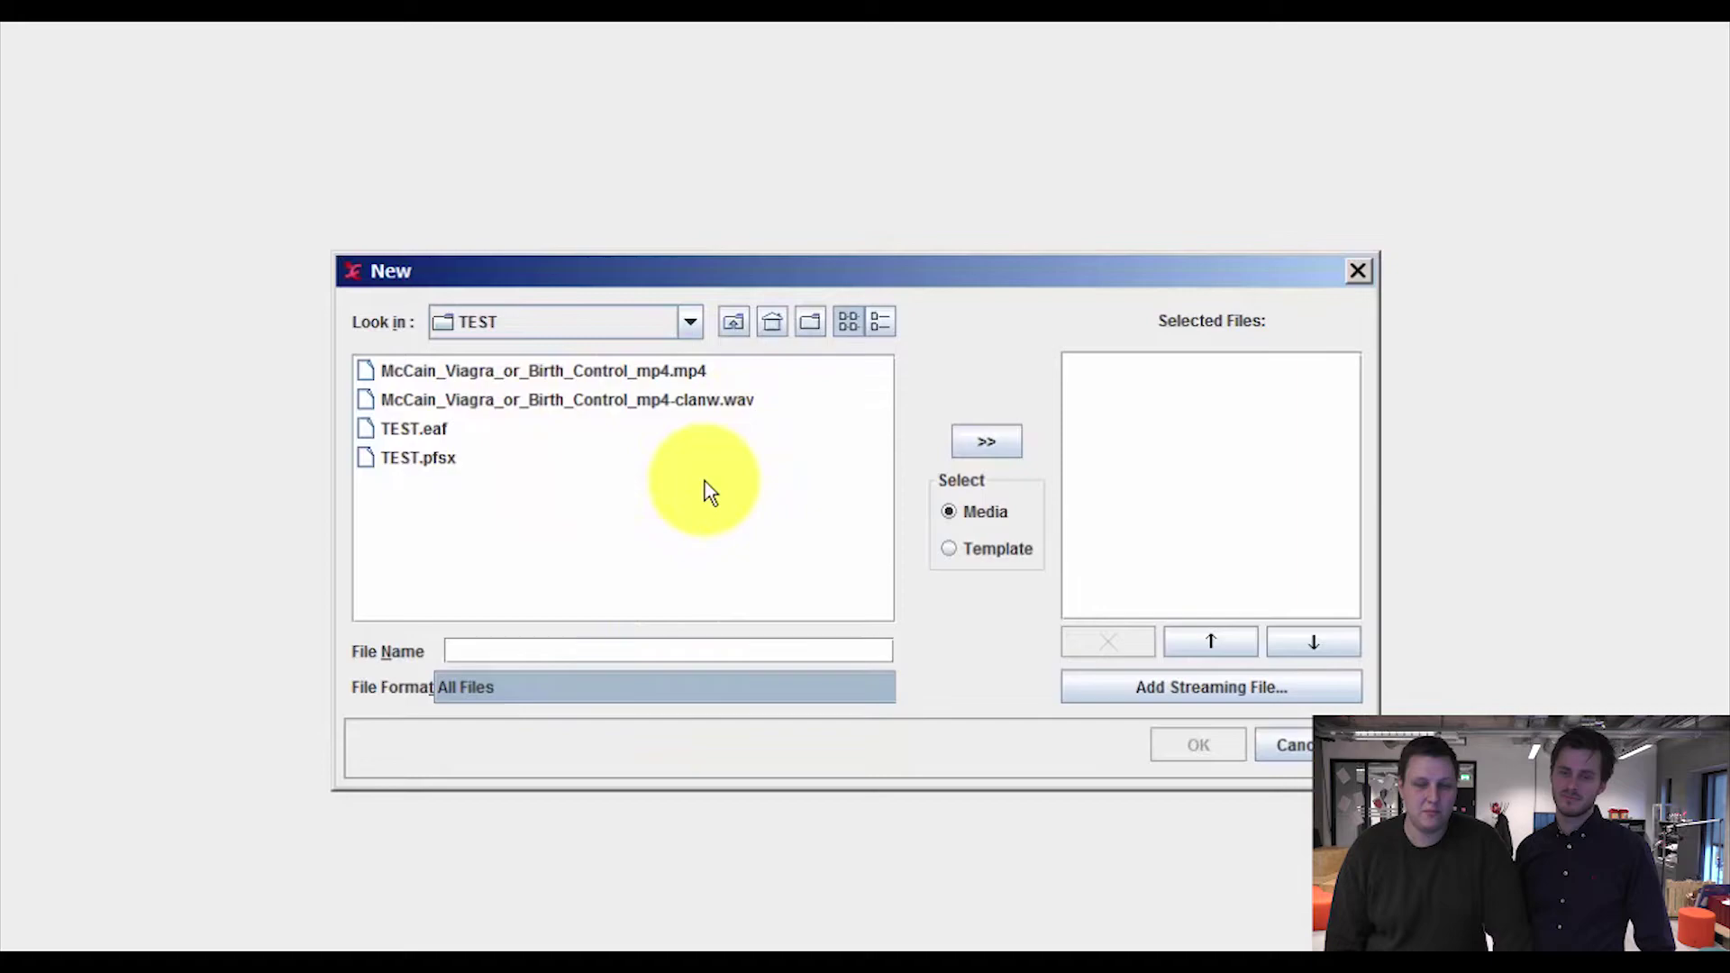
Add the McCain .mp4 video and its matching .wav audio as project media.
click(685, 373)
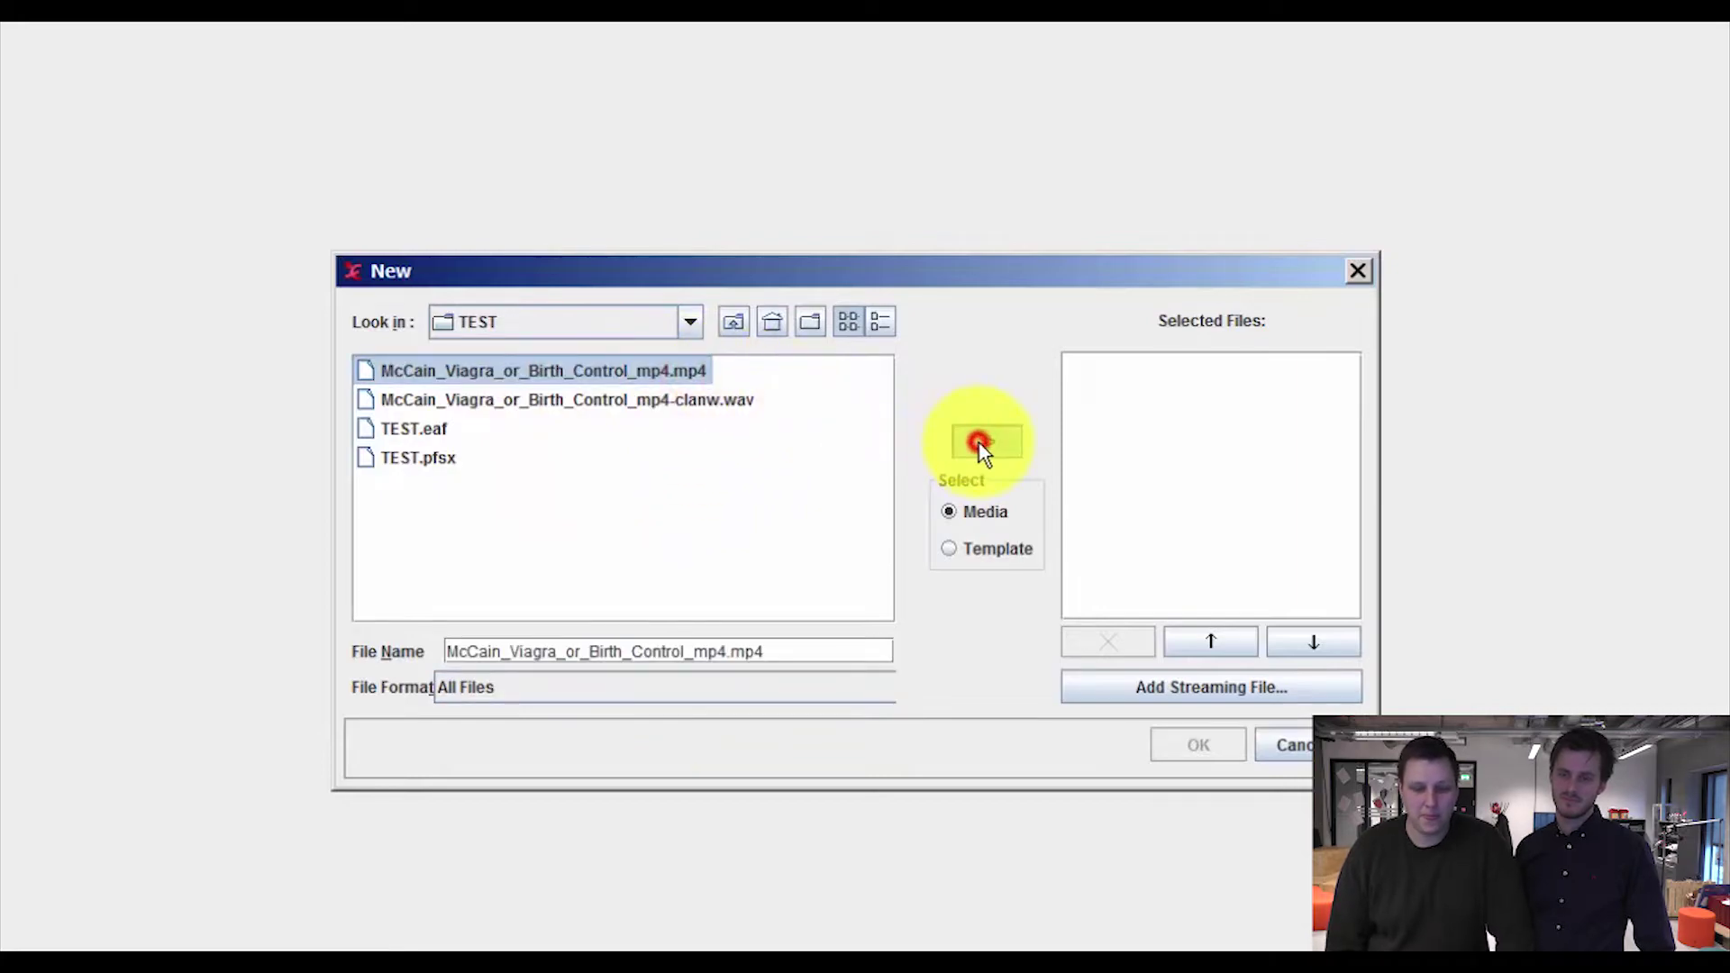
click(980, 441)
click(666, 403)
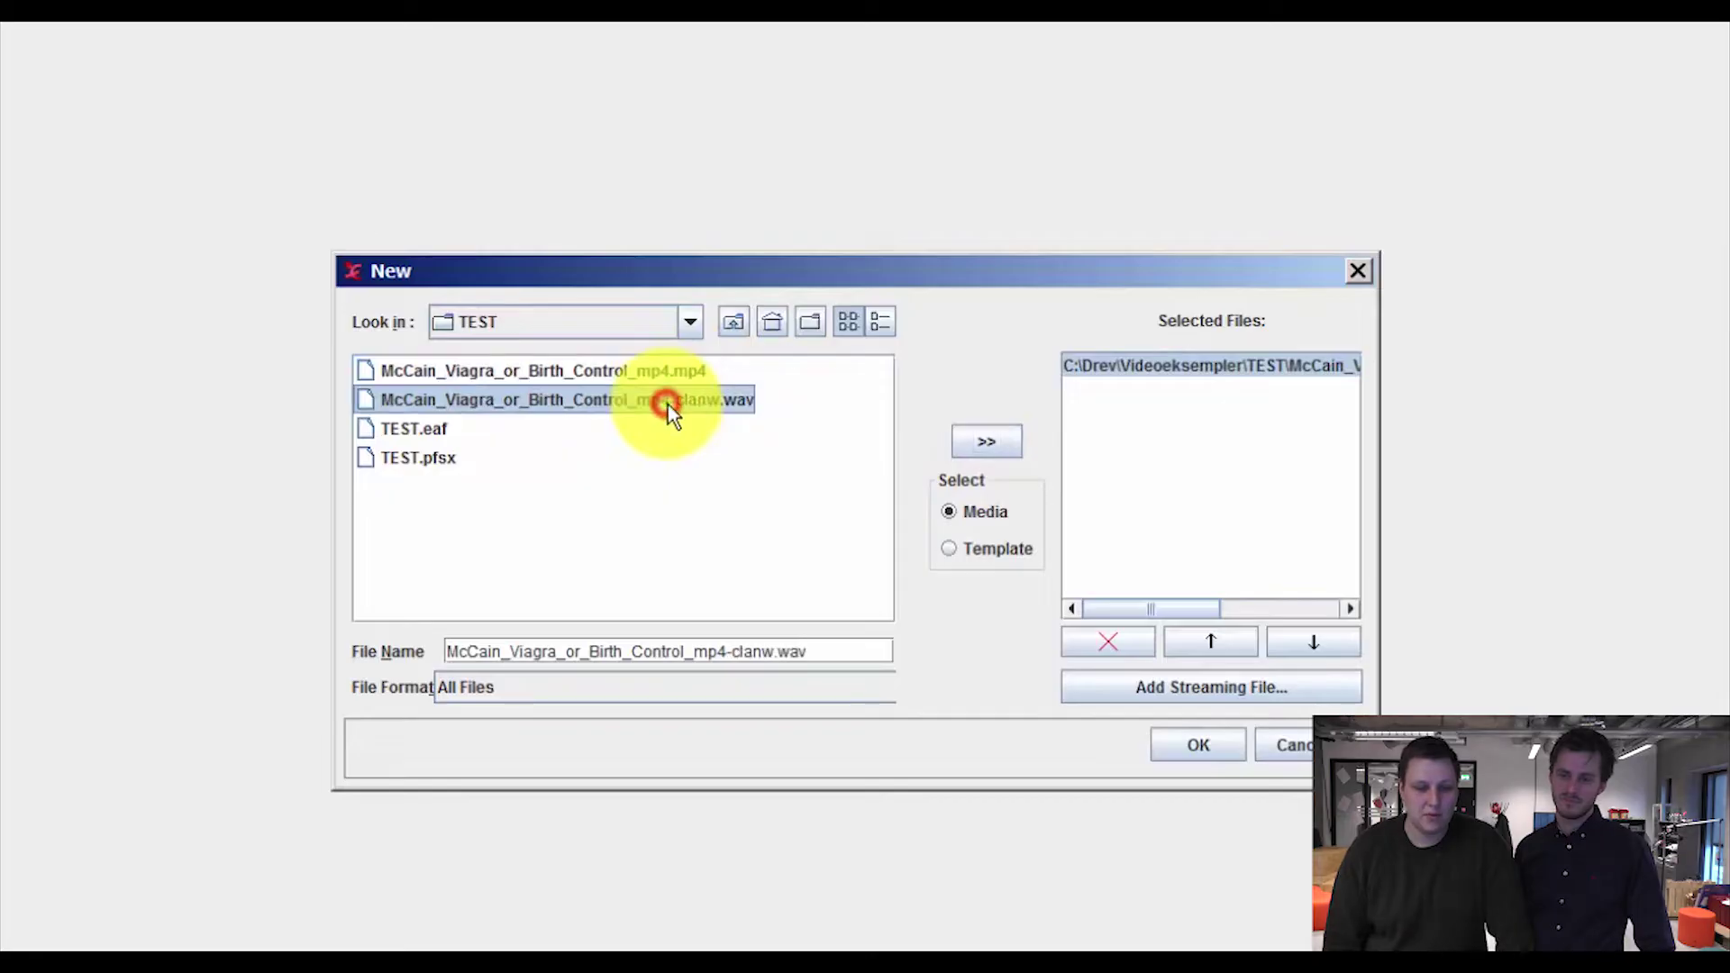
click(987, 441)
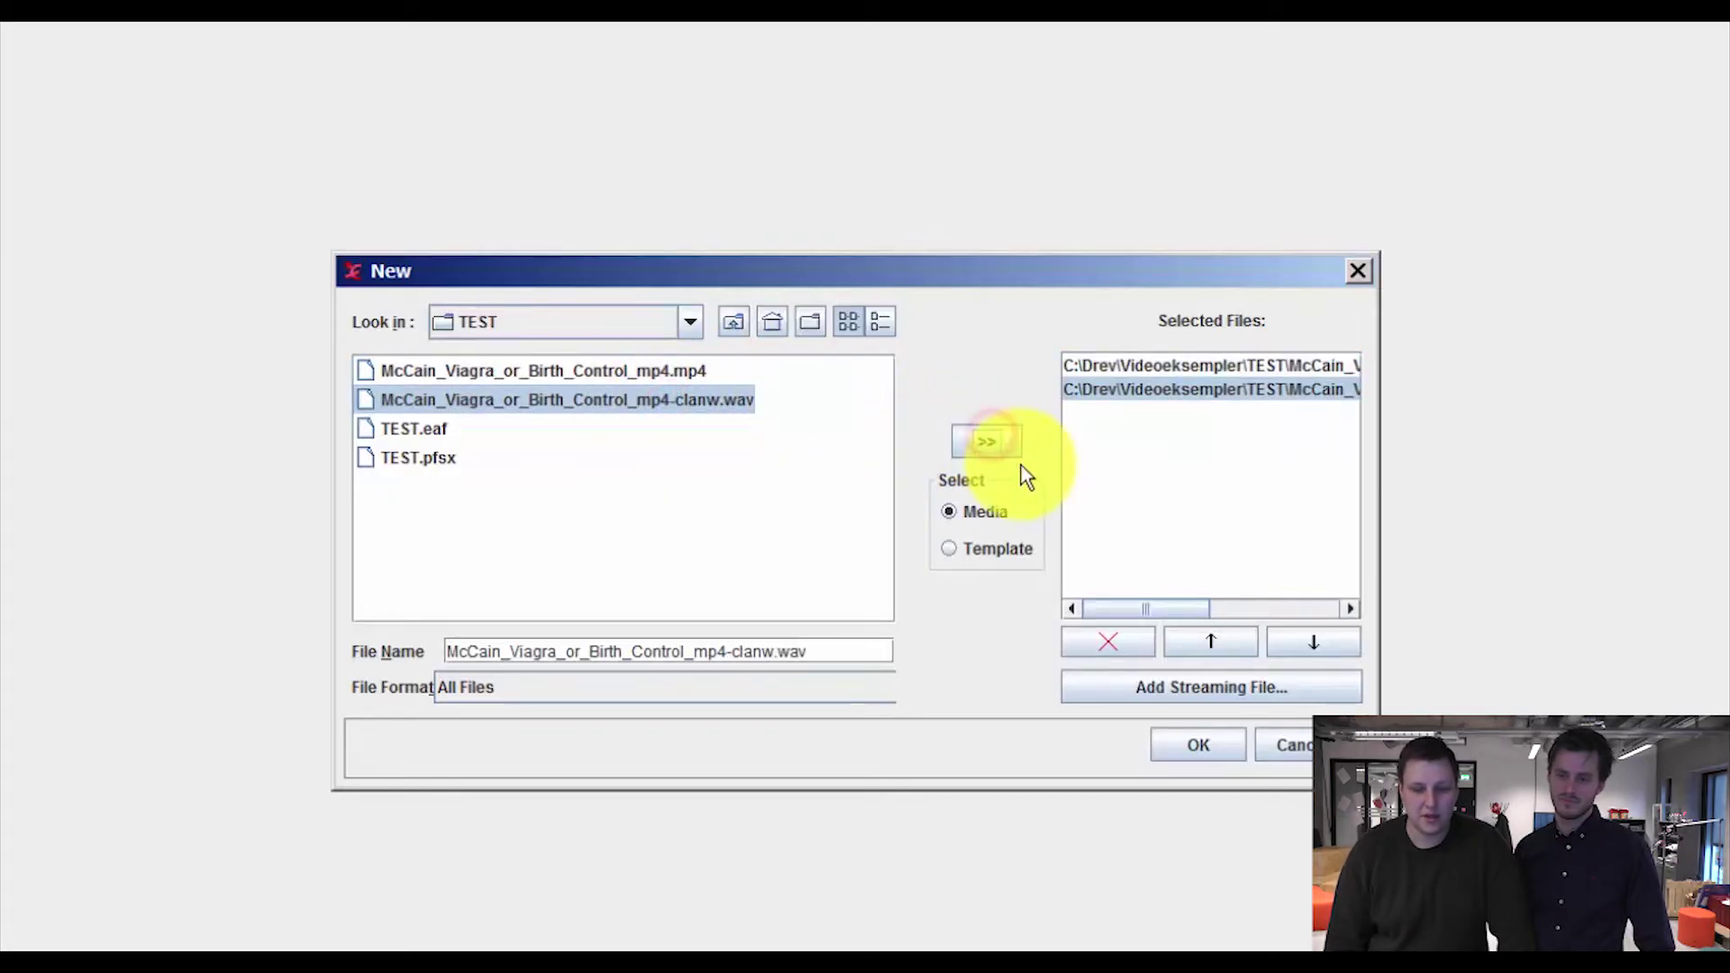
Create the project so the video plays with its WAV waveform on the timeline.
click(1139, 691)
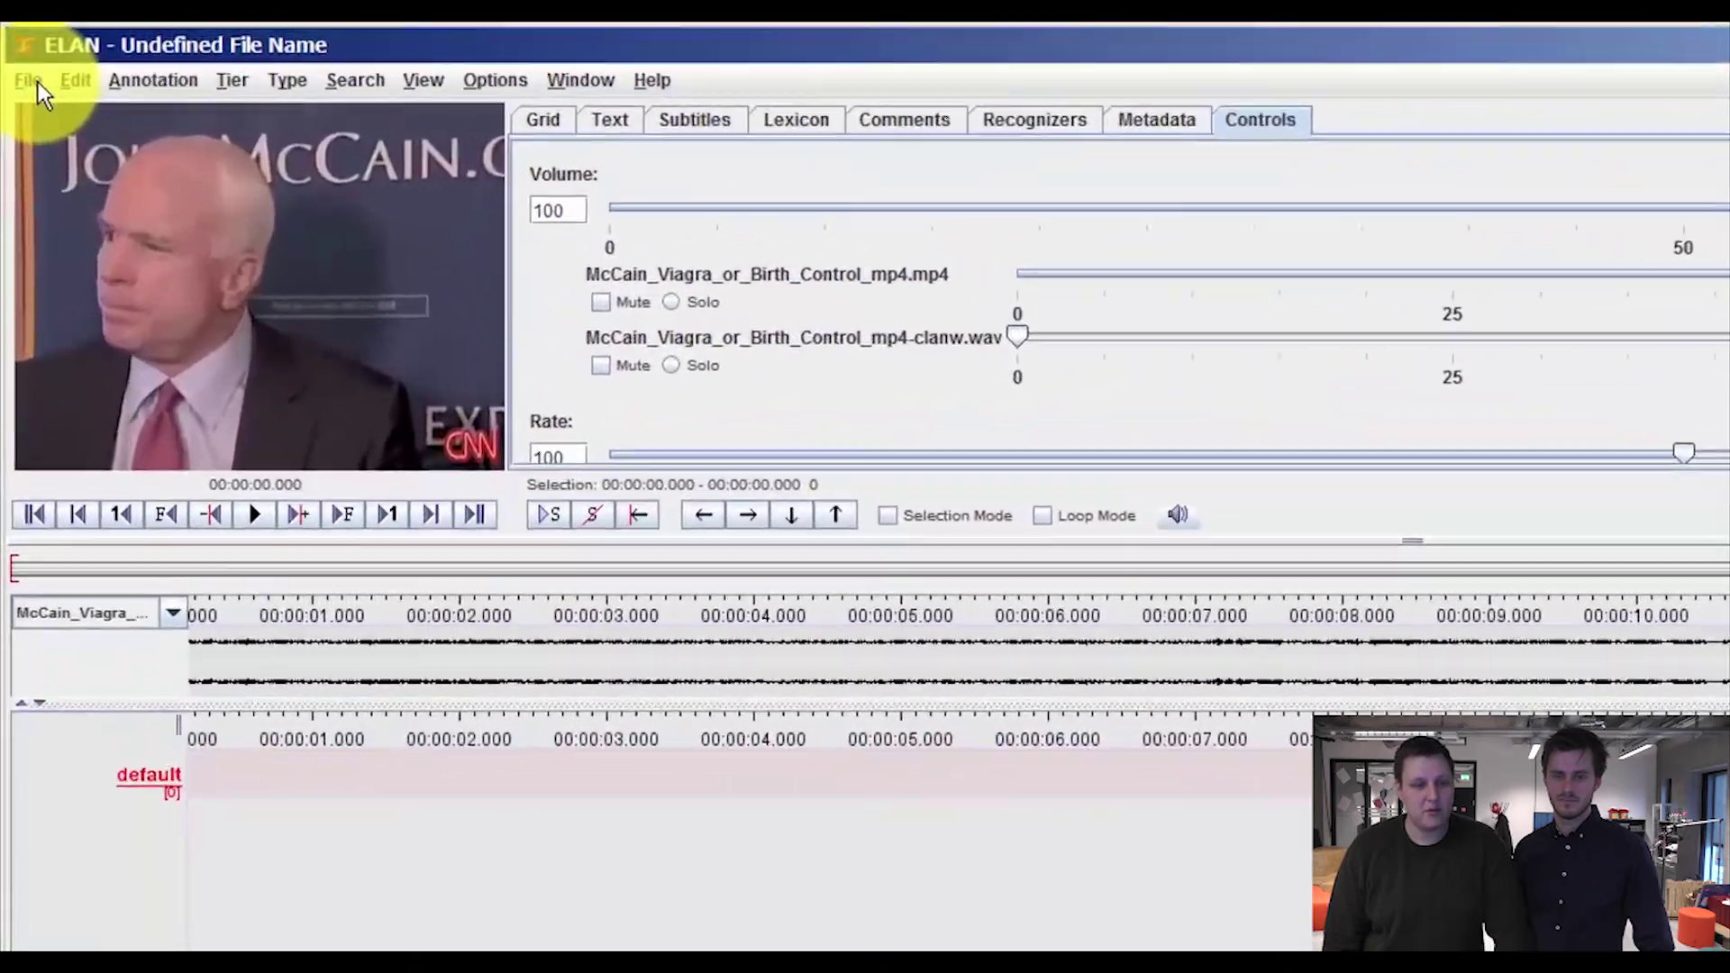
Save the new project as TEST1.eaf in the TEST folder via Save As.
click(30, 72)
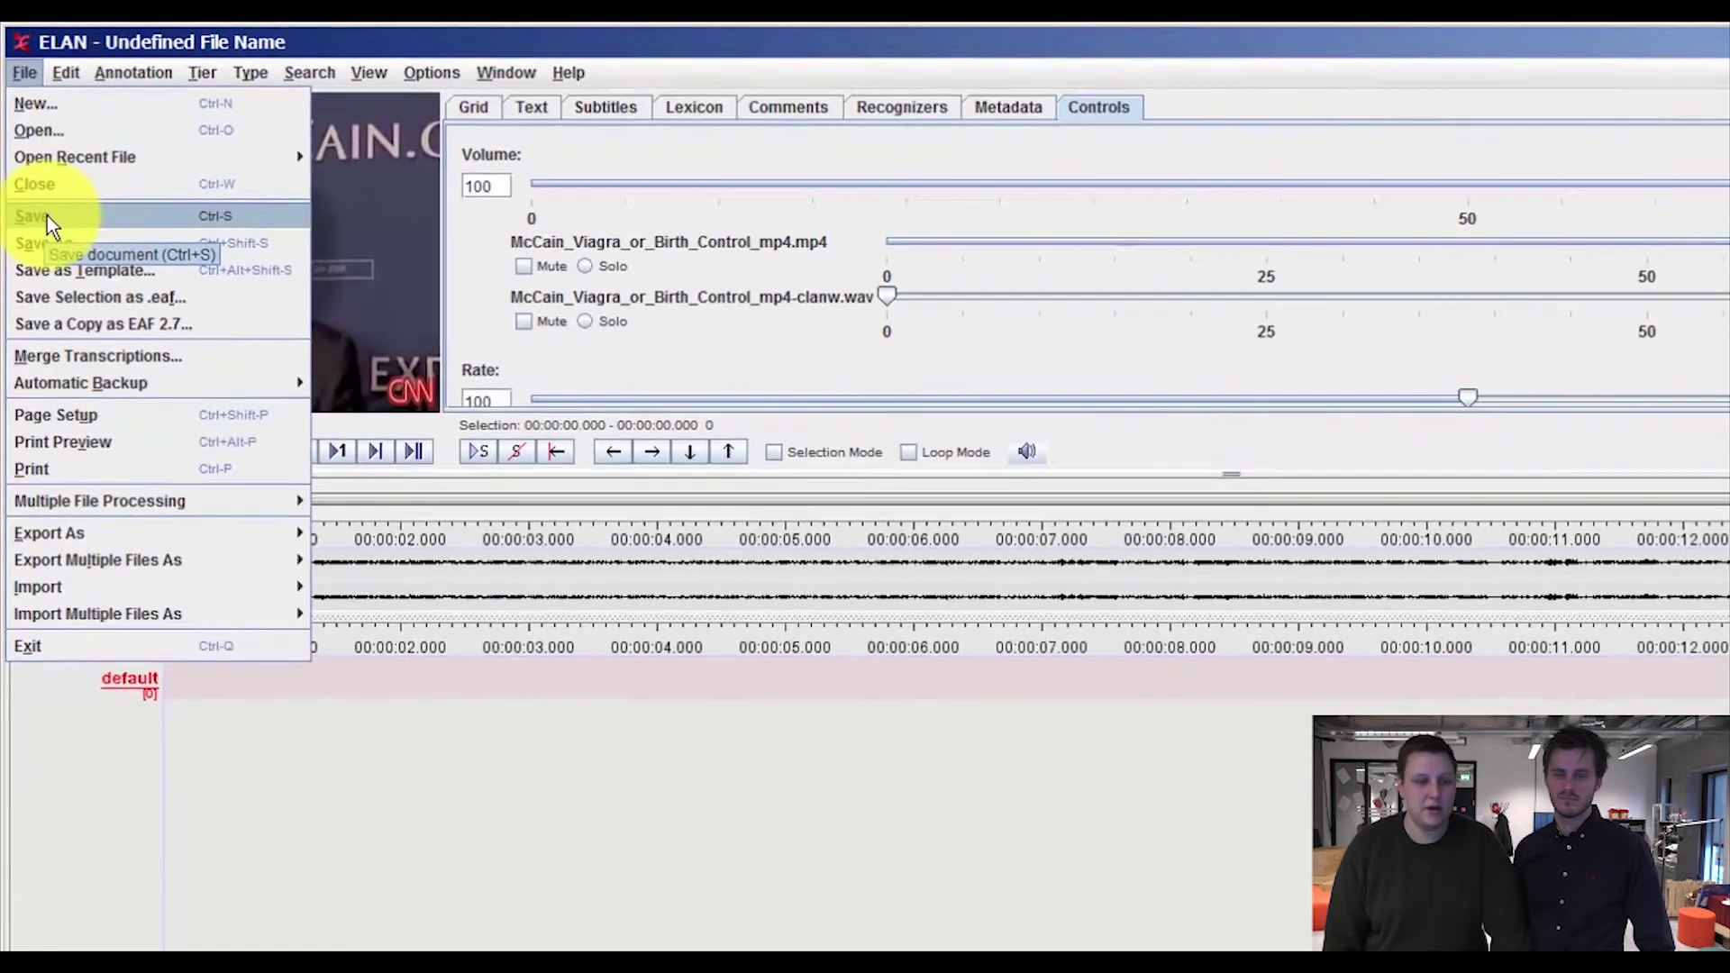
key(Escape)
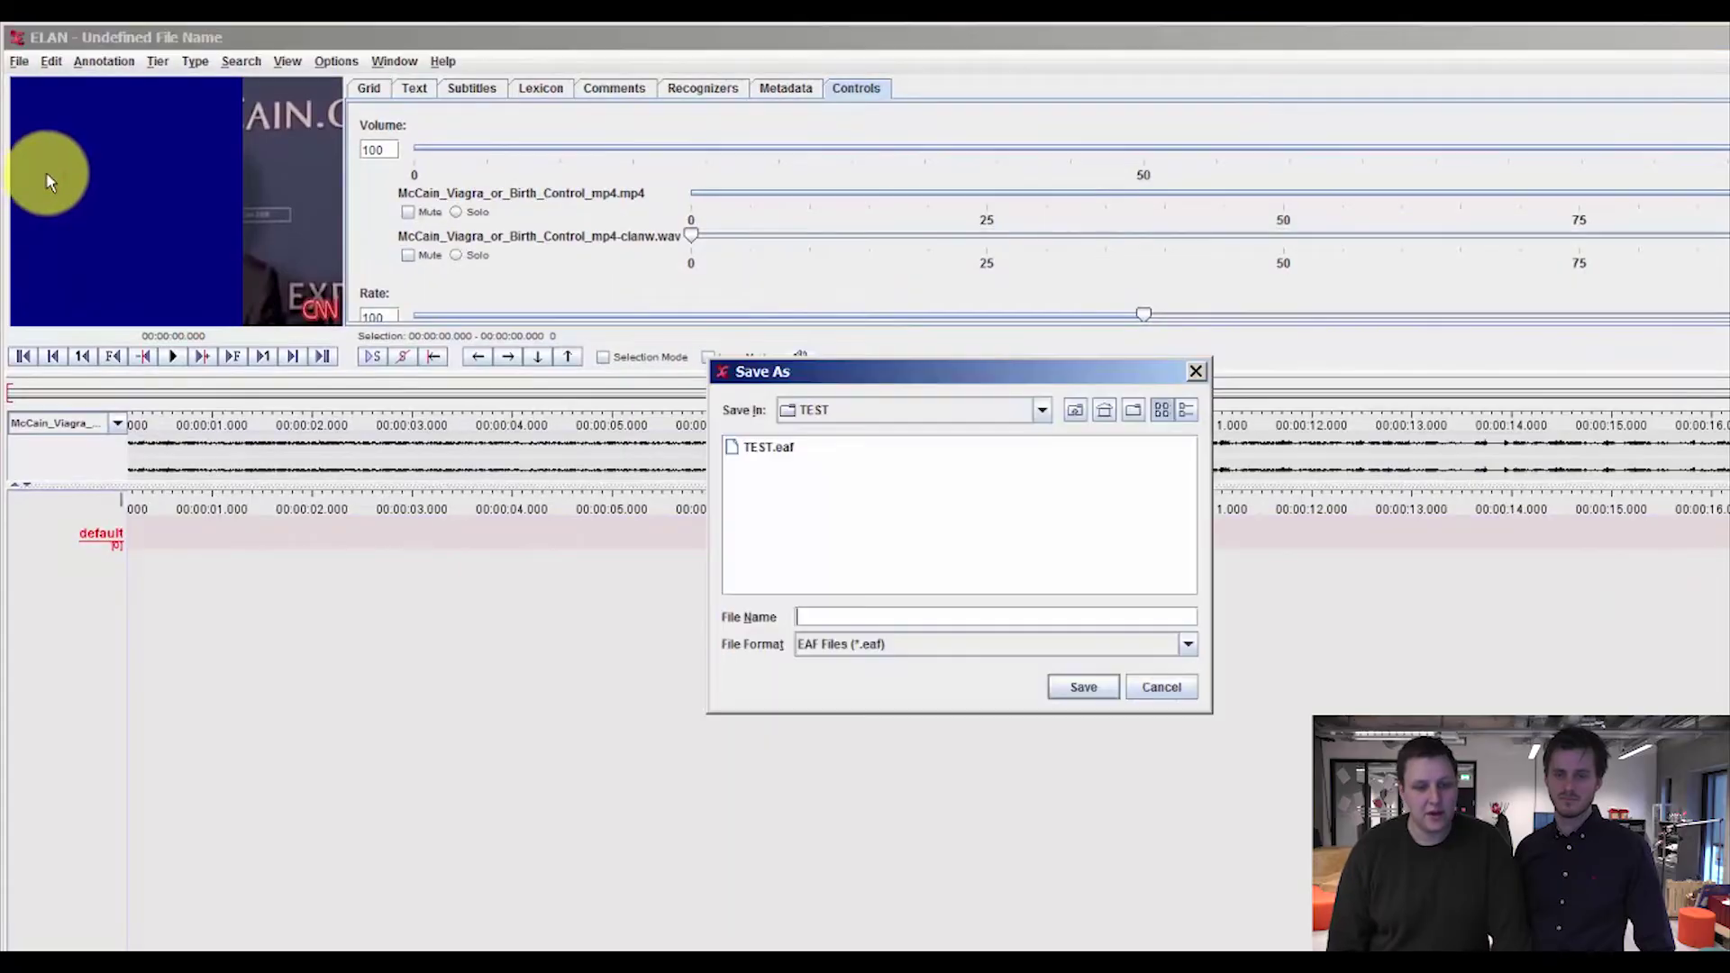
click(817, 615)
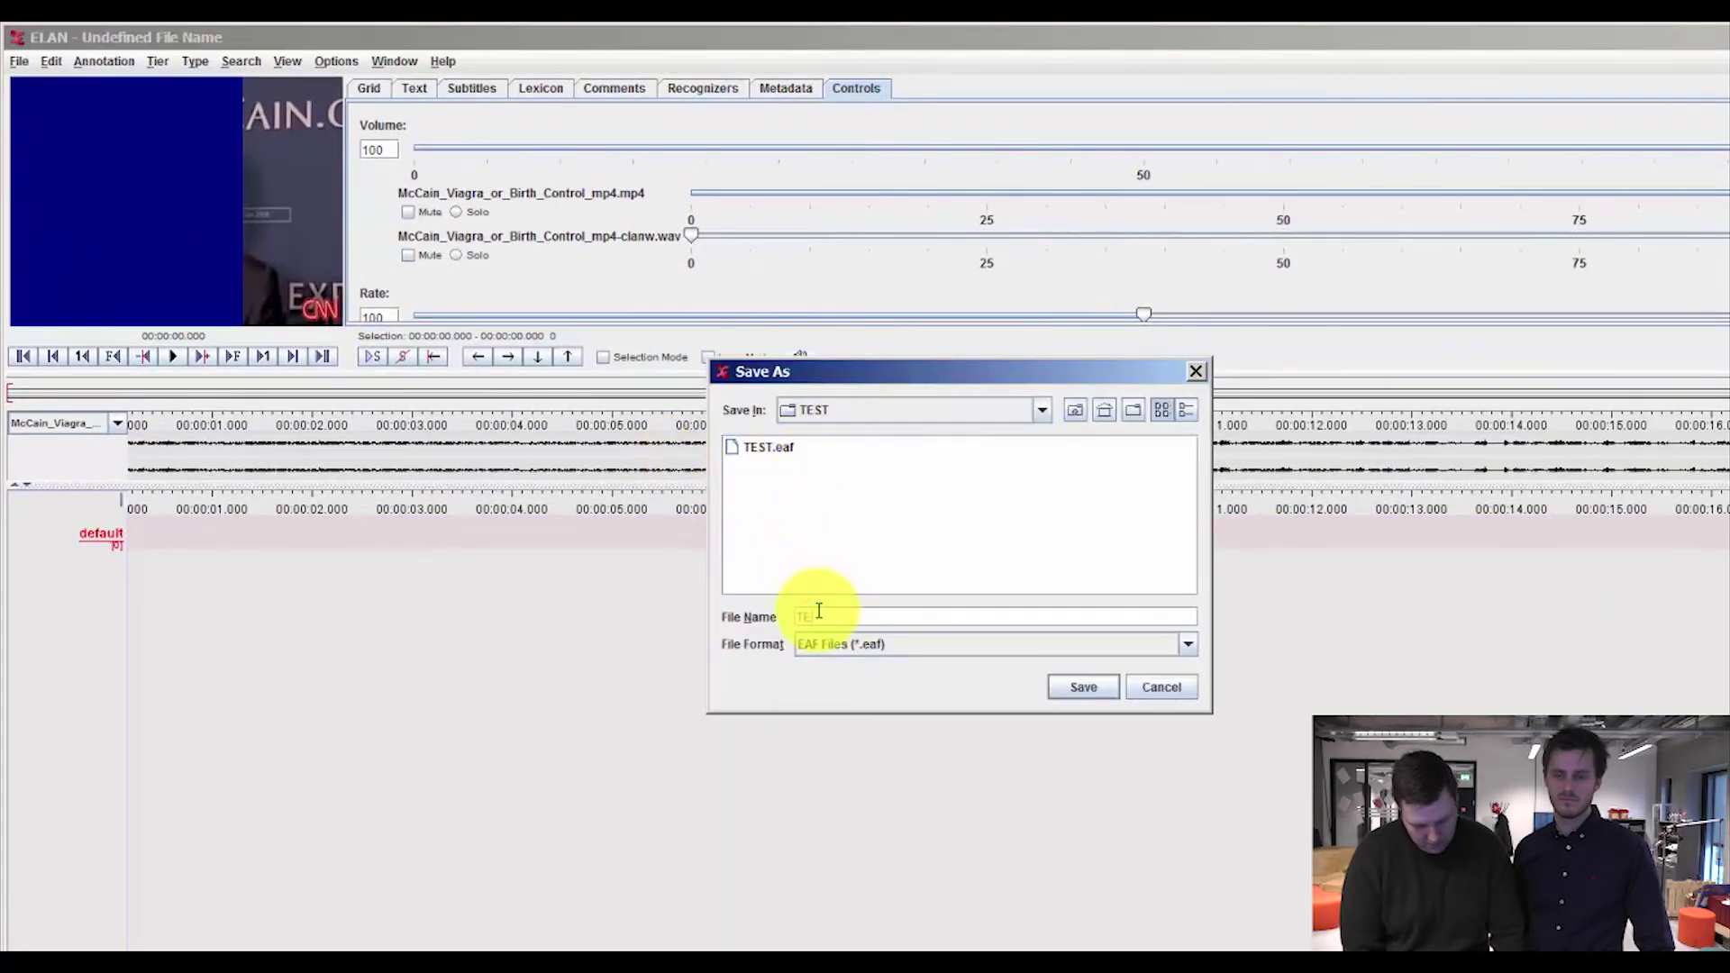
text(TEST1)
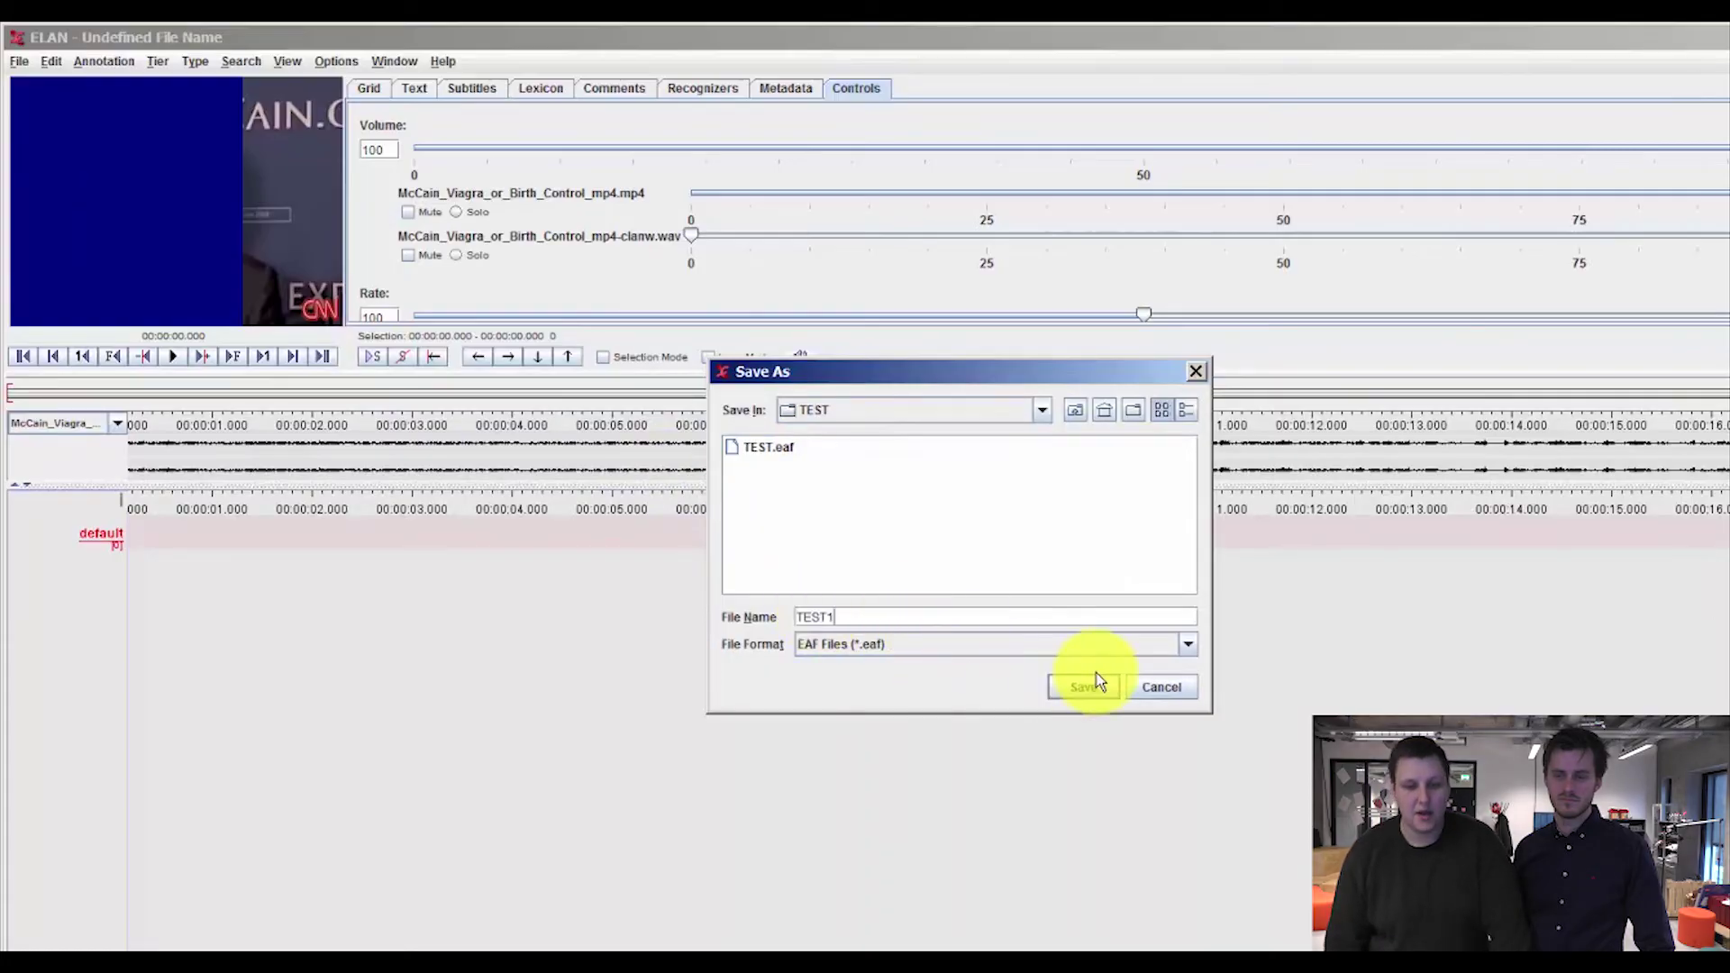
click(1089, 685)
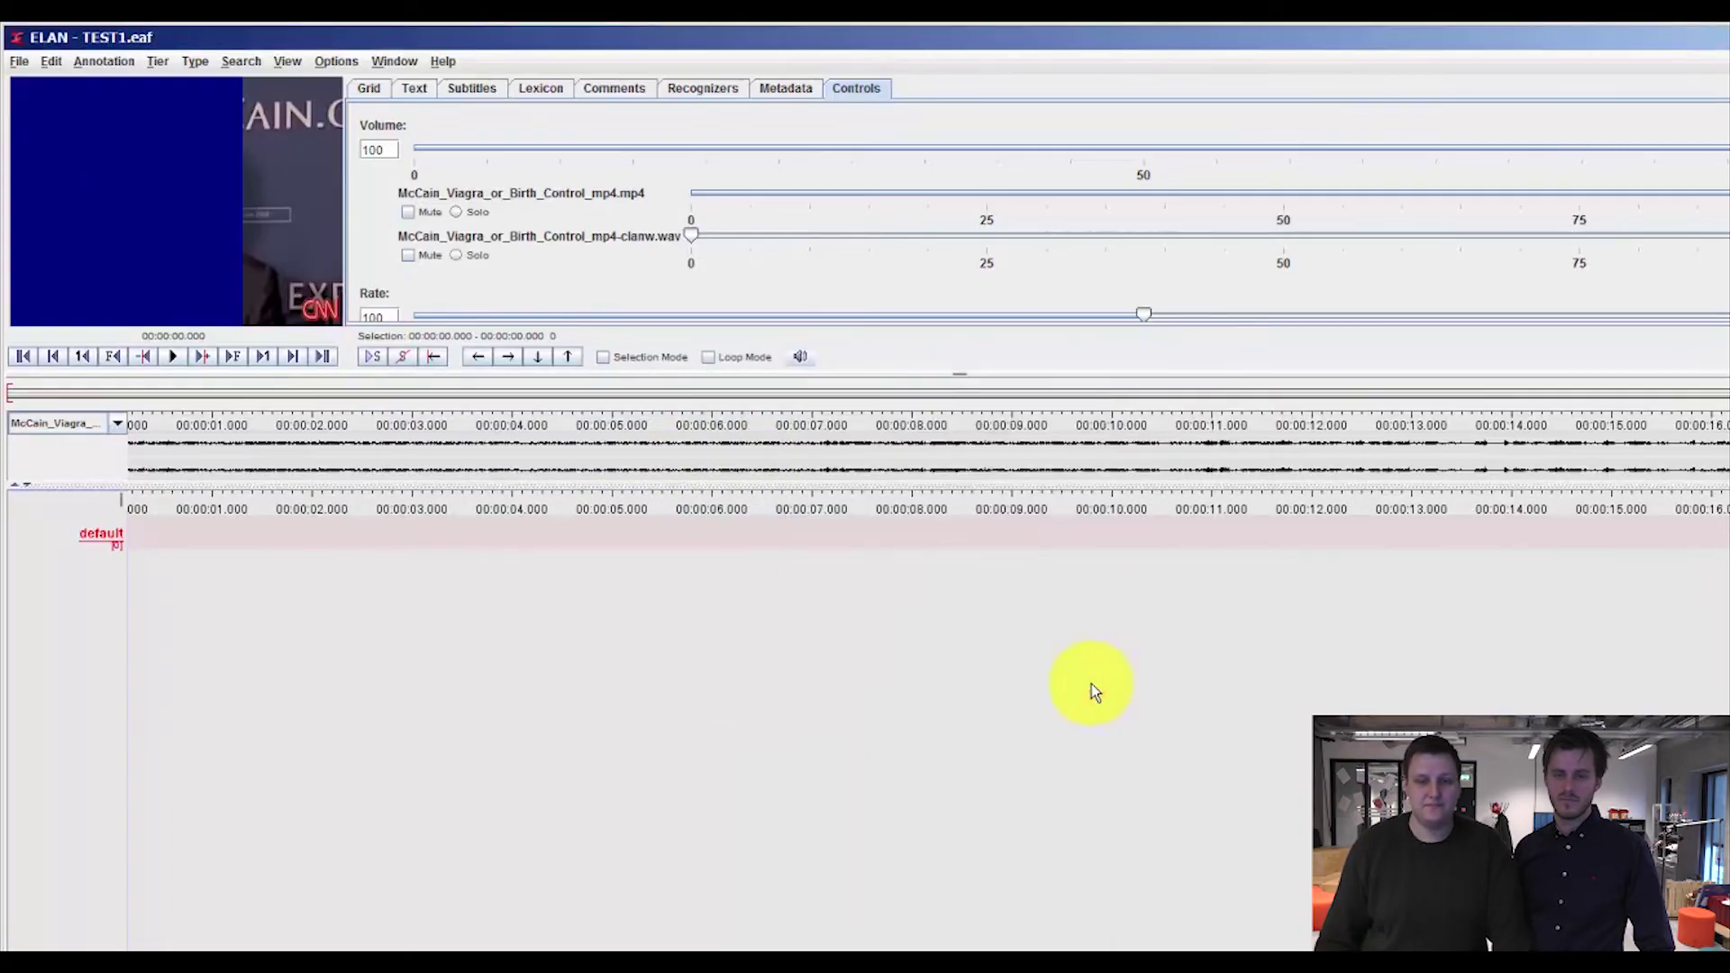